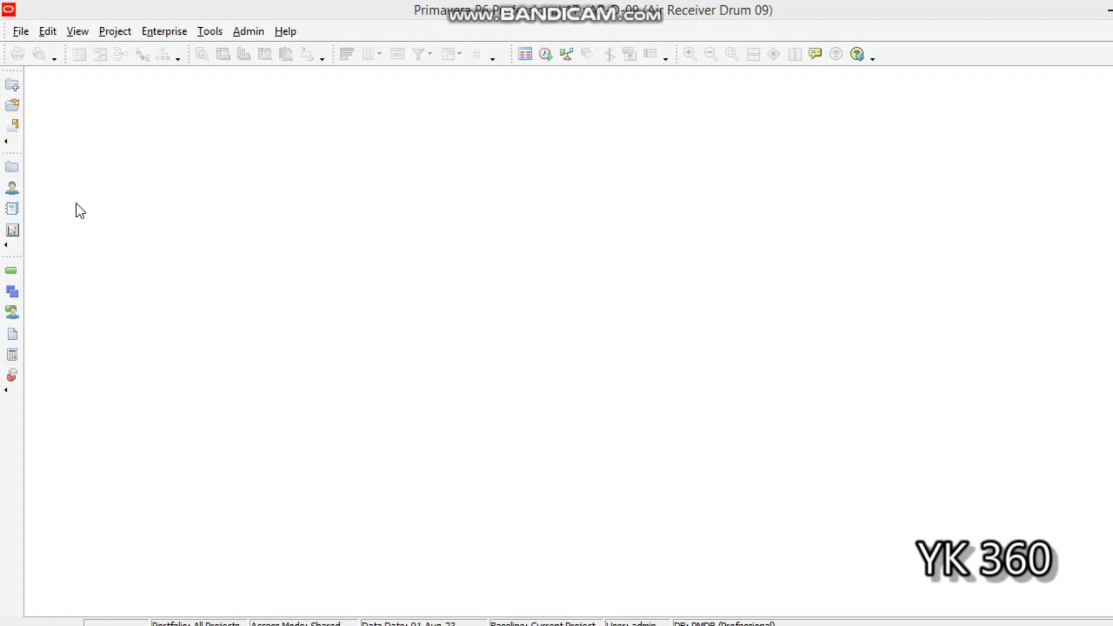
Show the project list, expand Reliance and Refining, and select the BP Mobil EPS
{"action": "left_click", "coordinate": [13, 169]}
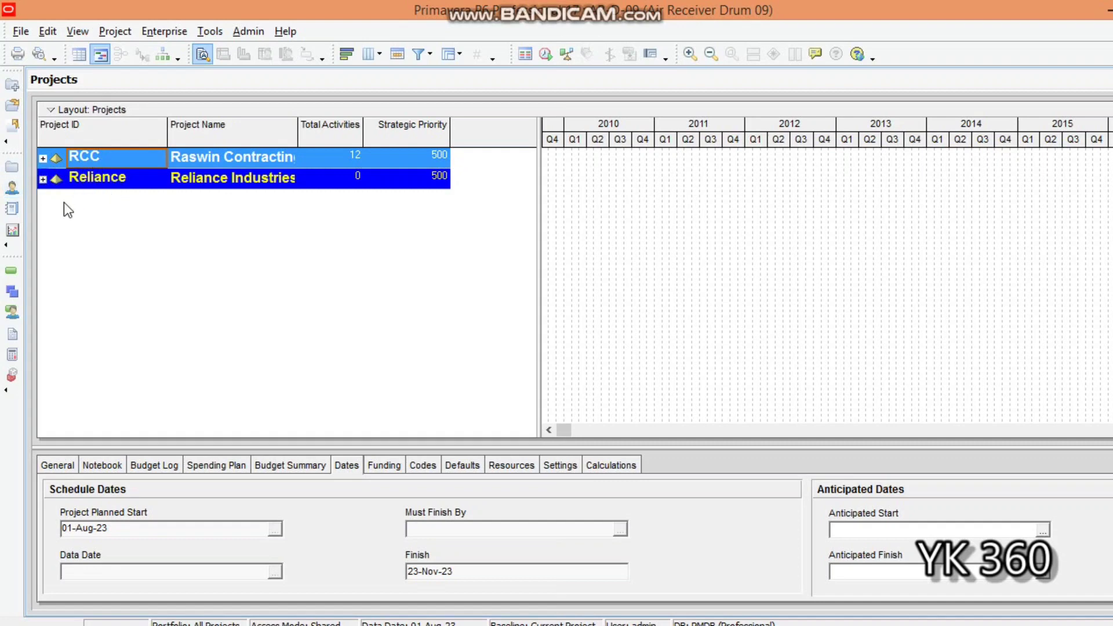
{"action": "left_click", "coordinate": [42, 179]}
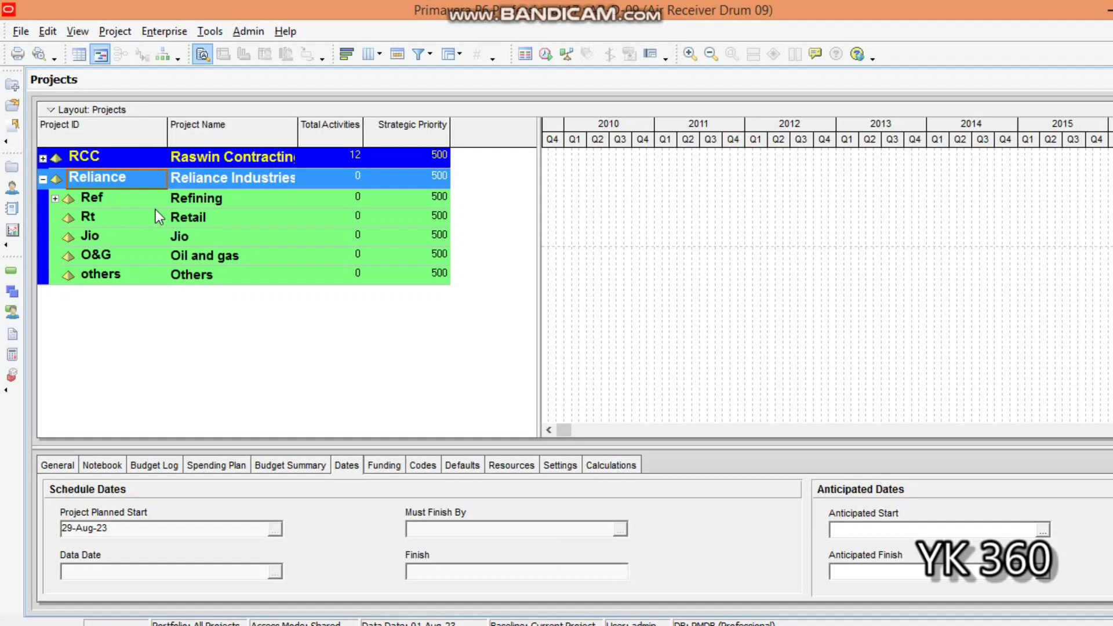
{"action": "left_click", "coordinate": [54, 199]}
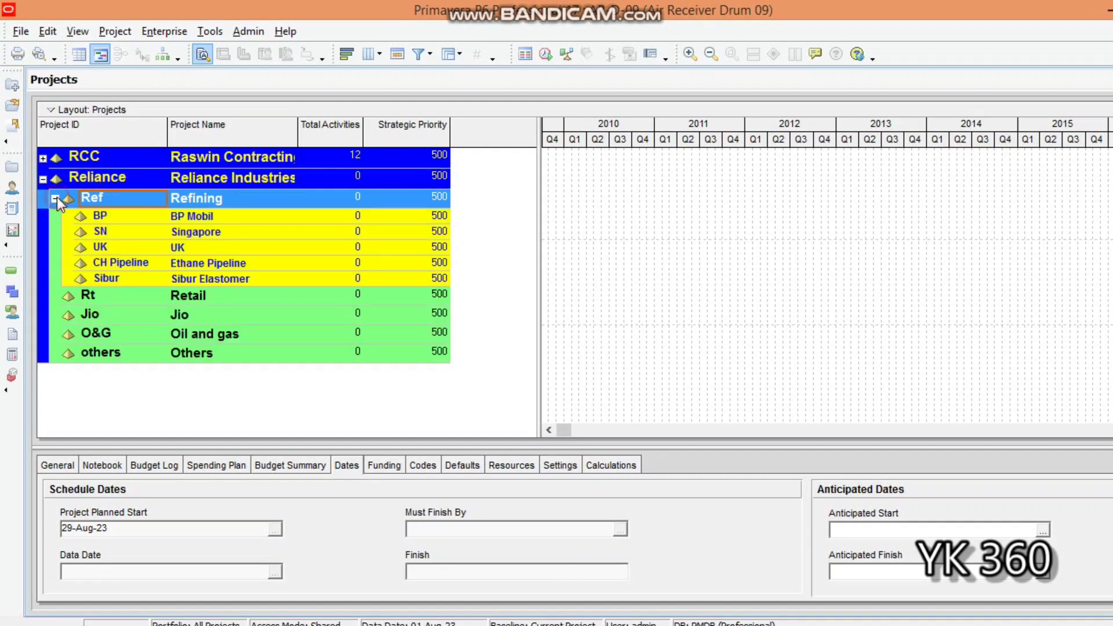
{"action": "left_click", "coordinate": [177, 214]}
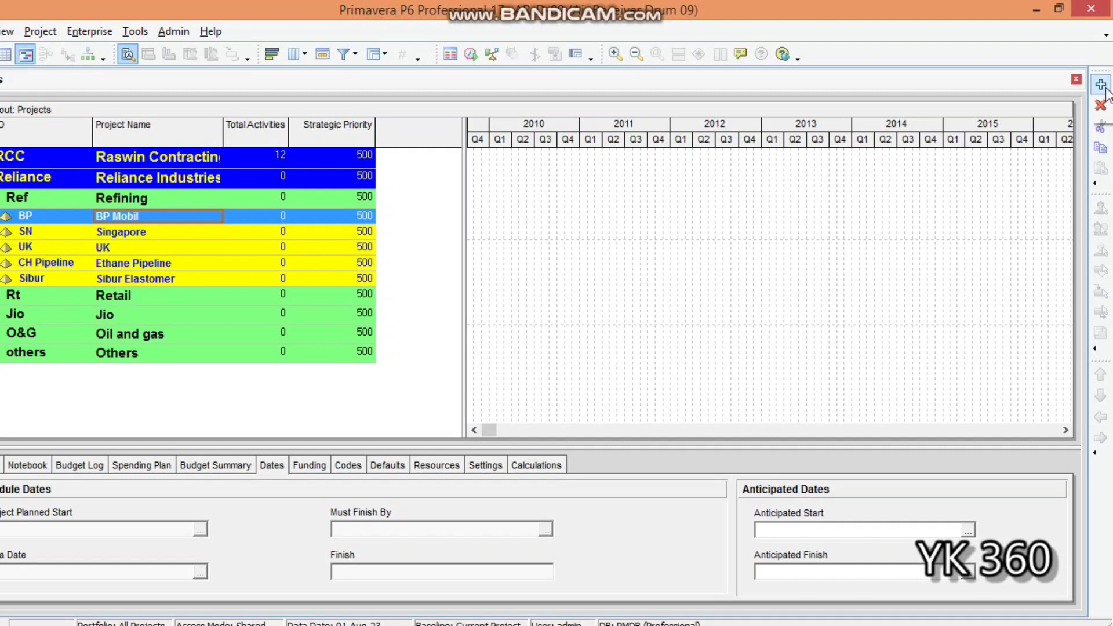
Start a new project with the Add wizard and choose BP Mobil as its EPS
{"action": "left_click", "coordinate": [1099, 84]}
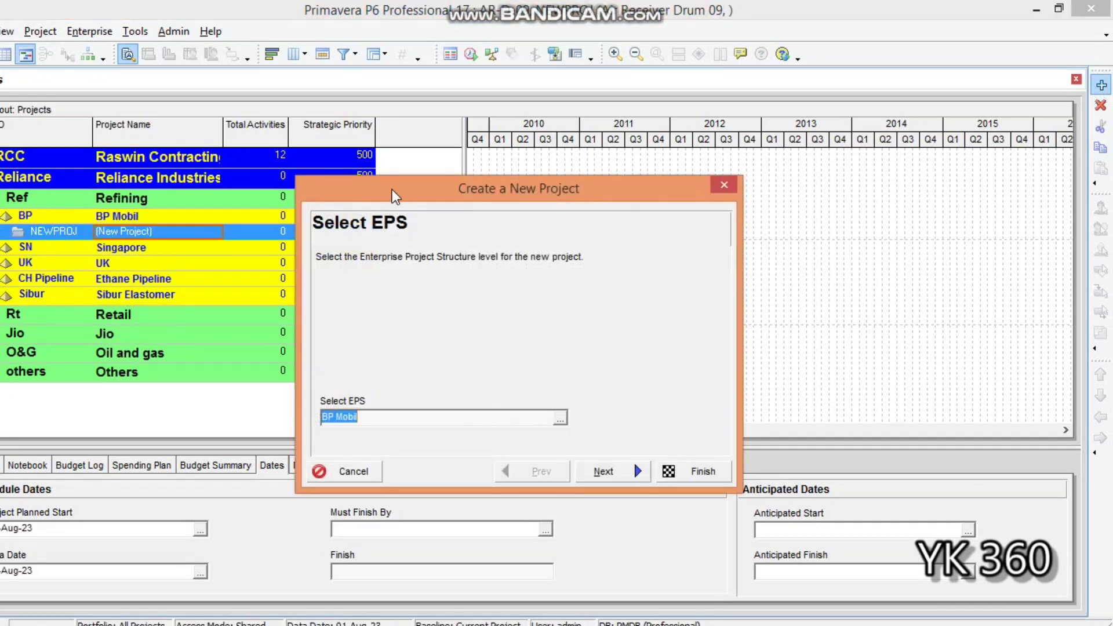
{"action": "left_click_drag", "start_coordinate": [393, 189], "coordinate": [355, 134]}
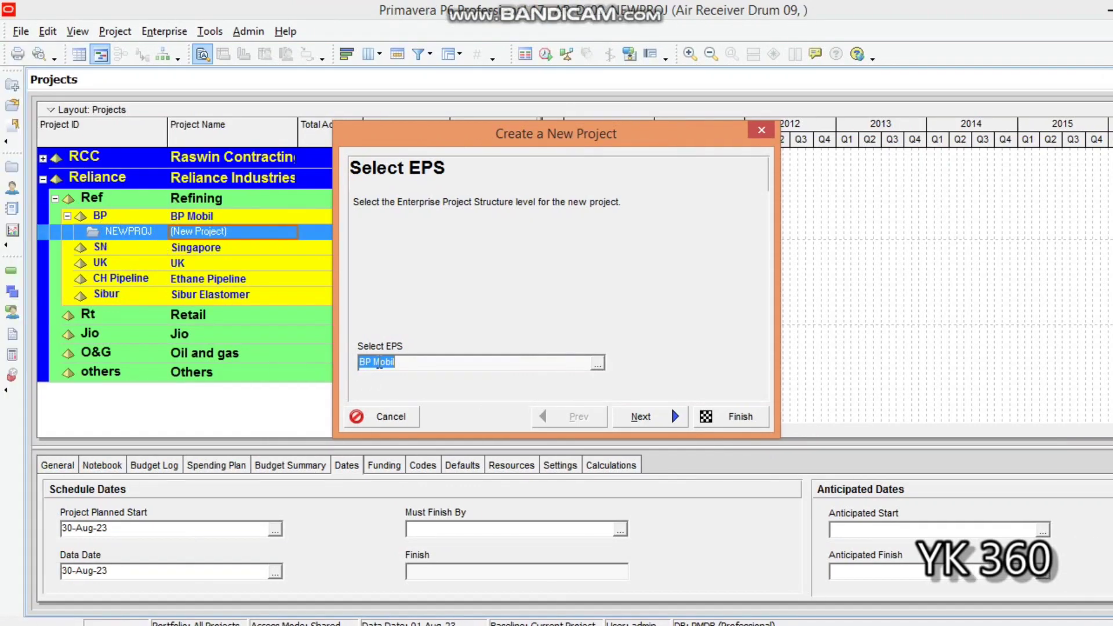
{"action": "left_click", "coordinate": [598, 366]}
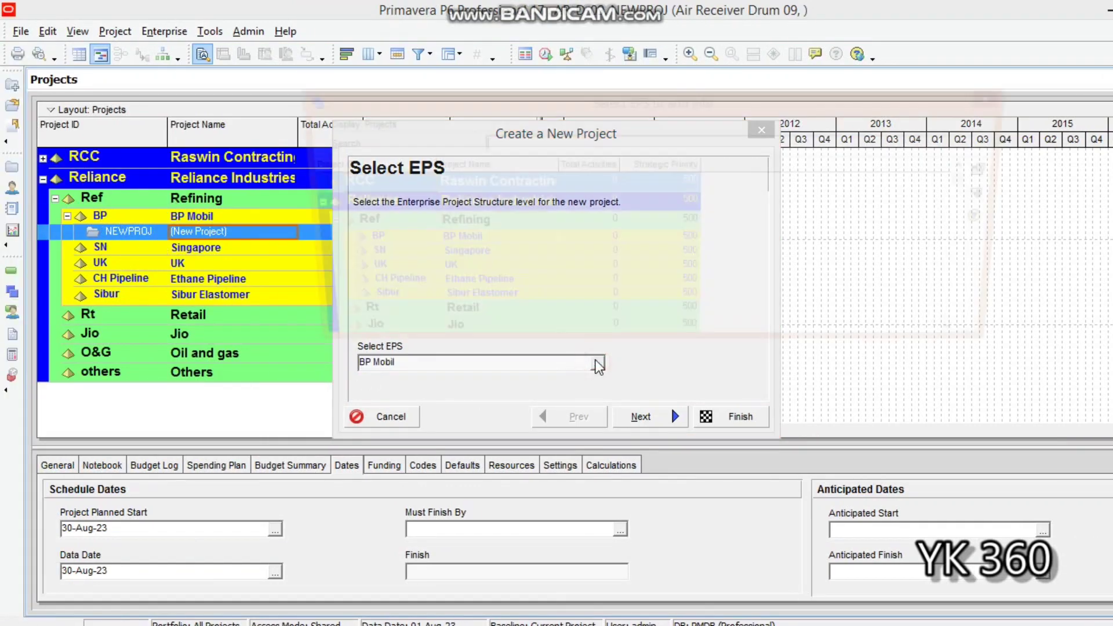
{"action": "left_click", "coordinate": [350, 246]}
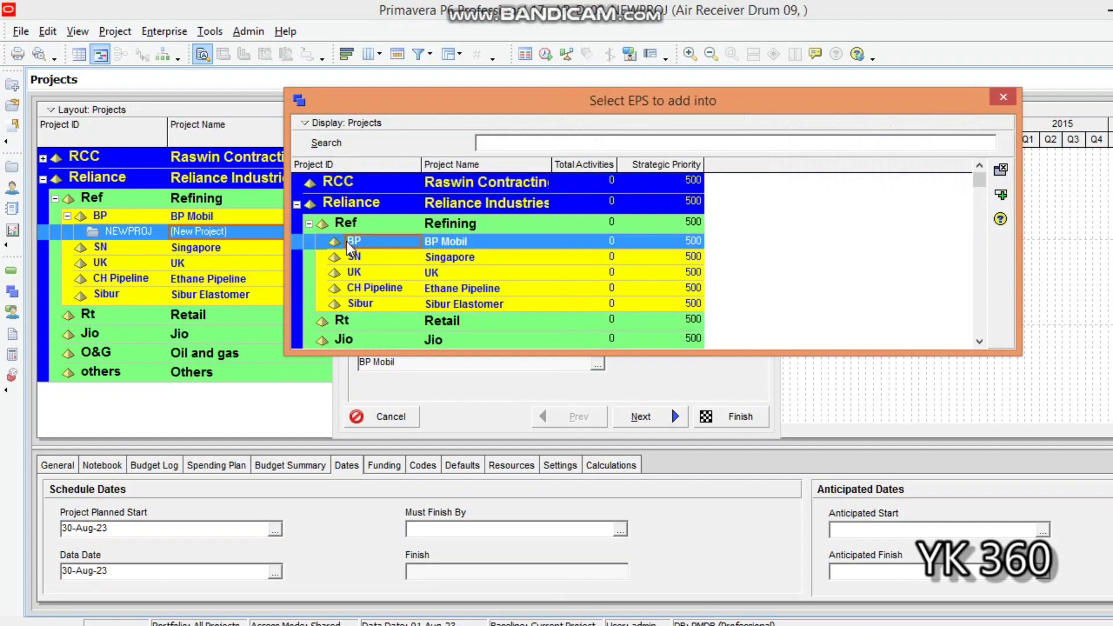
{"action": "left_click", "coordinate": [932, 178]}
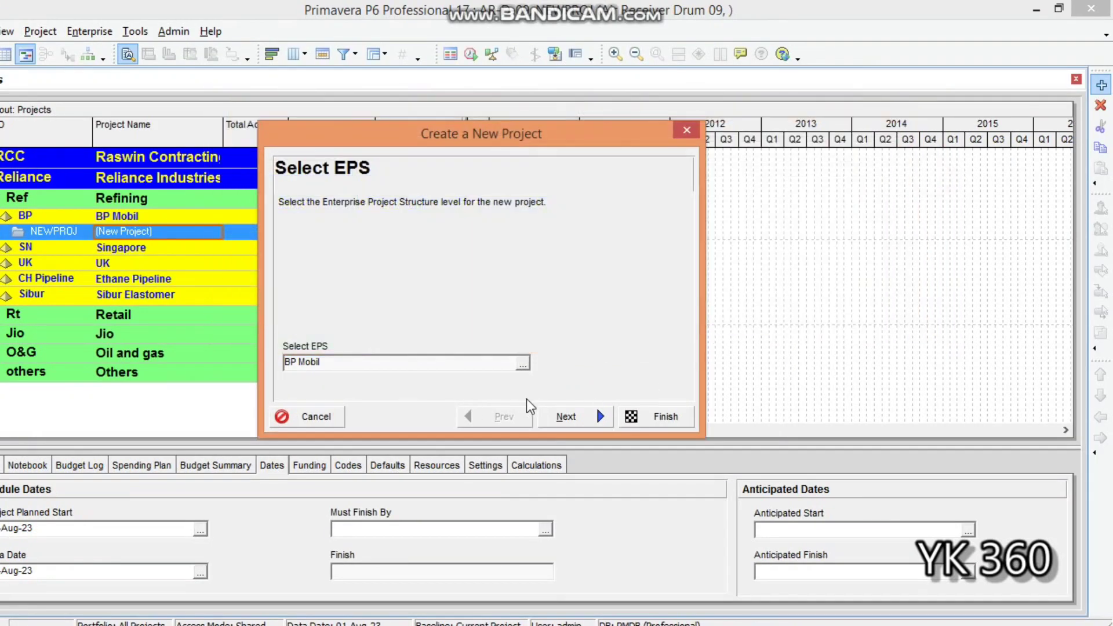
{"action": "left_click", "coordinate": [566, 416]}
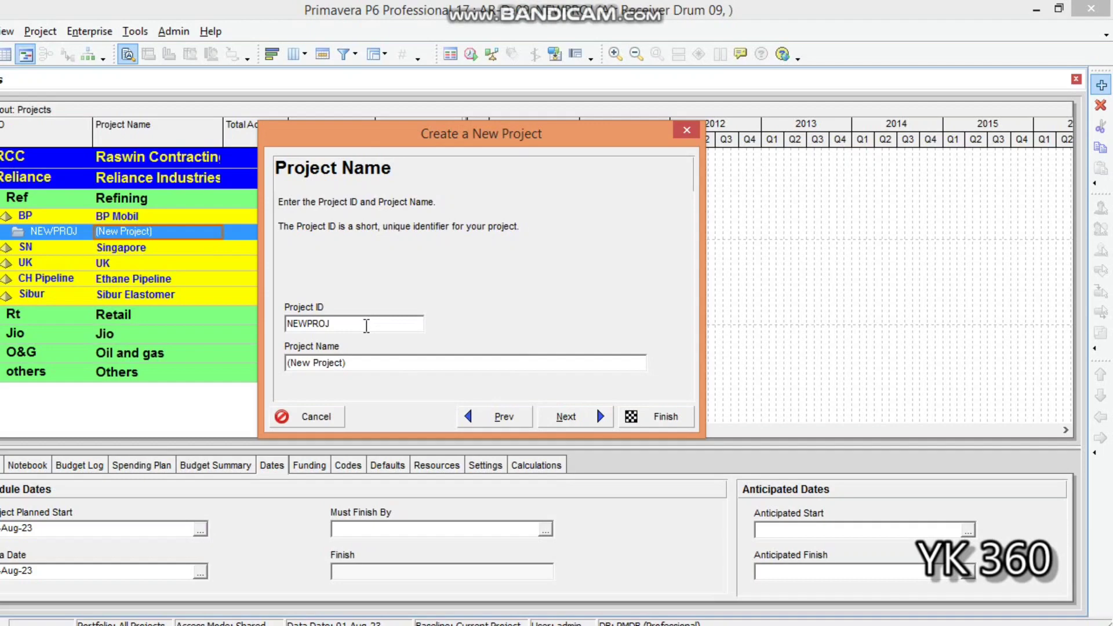
Replace the default project ID with TK001 and the default project name with DIESEL
{"action": "double_click", "coordinate": [370, 324]}
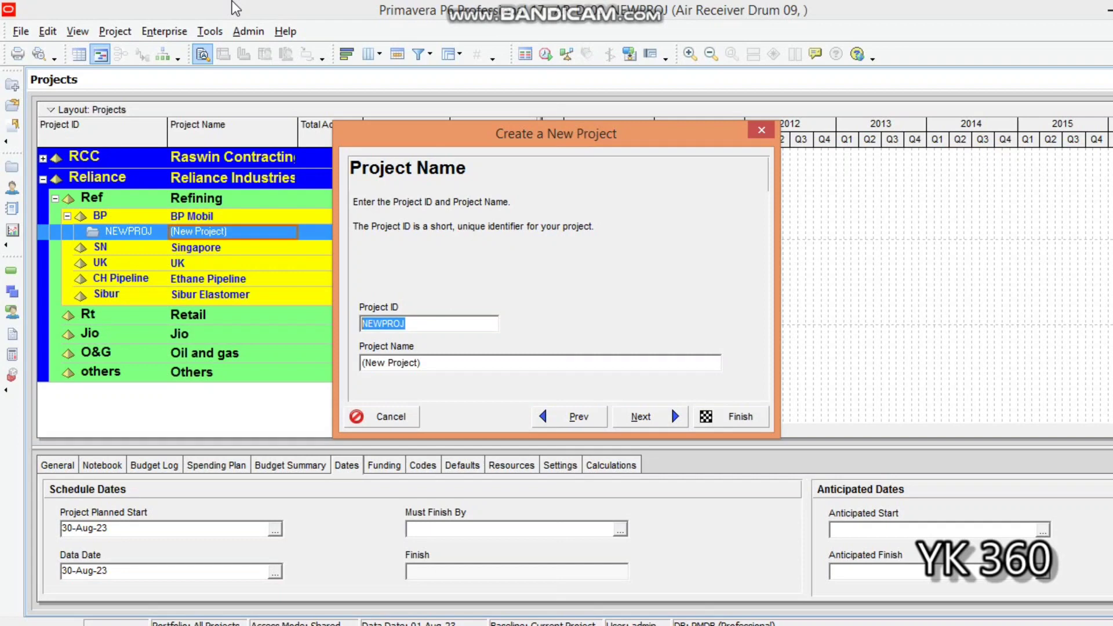
{"action": "type", "text": "TK"}
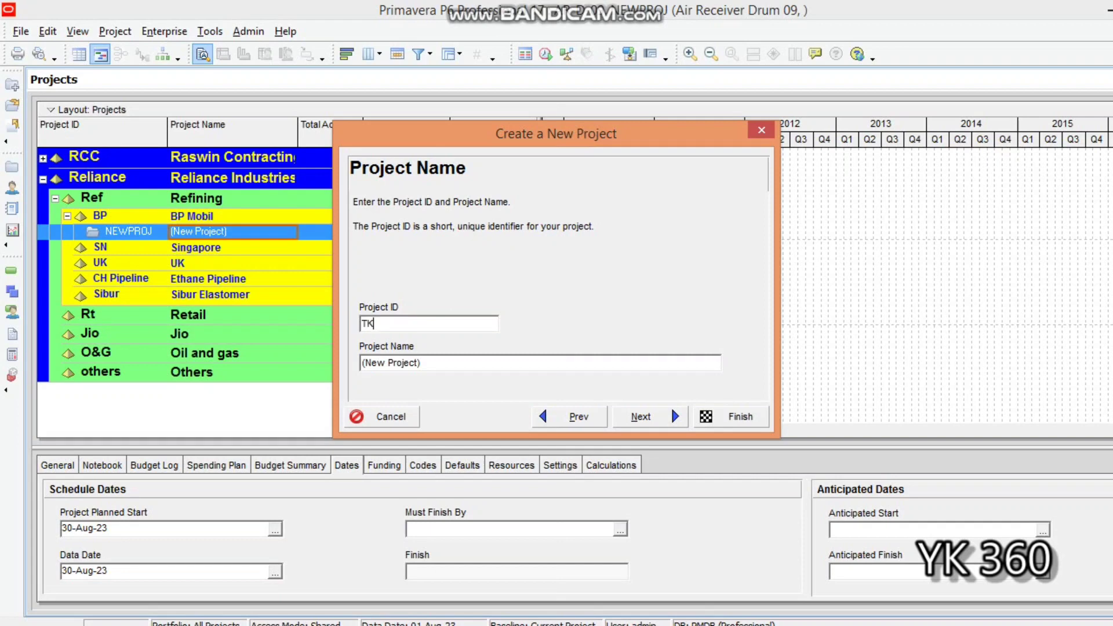
{"action": "type", "text": "00"}
{"action": "type", "text": "1"}
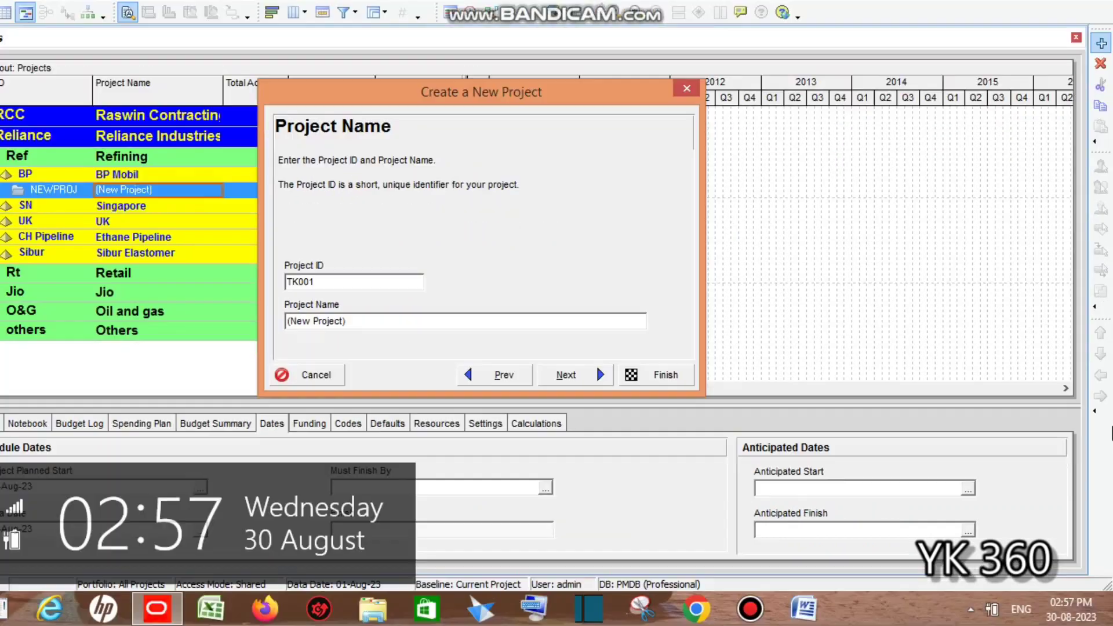
{"action": "left_click", "coordinate": [460, 320]}
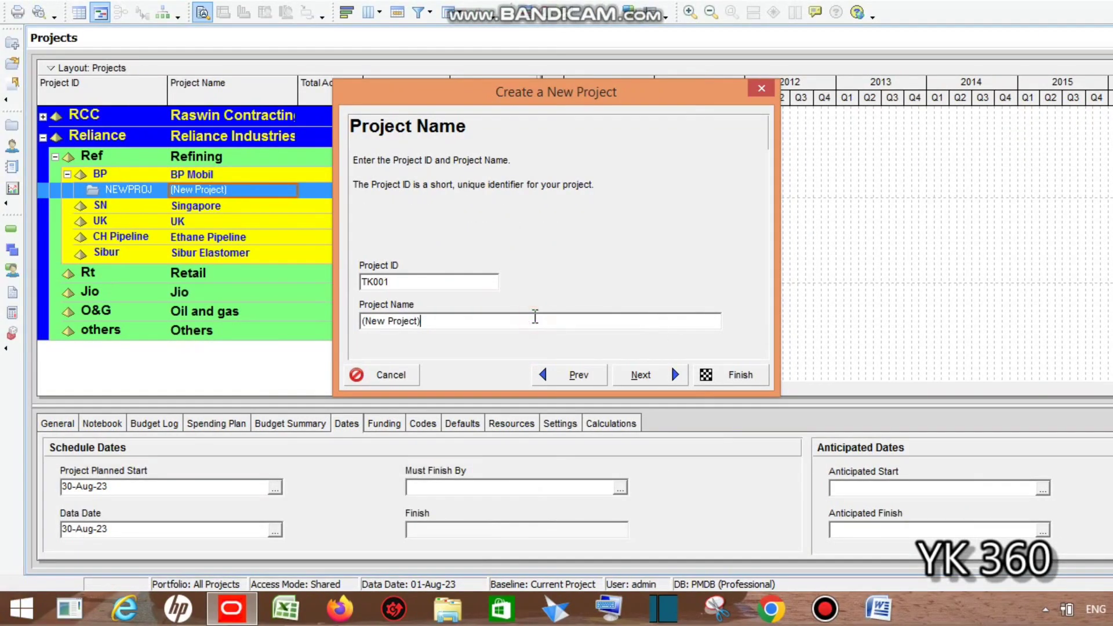
{"action": "key", "text": "BackSpace"}
{"action": "key", "text": "BackSpace"}
{"action": "key", "text": "BackSpace"}
{"action": "key", "text": "BackSpace"}
{"action": "key", "text": "BackSpace"}
{"action": "key", "text": "BackSpace"}
{"action": "key", "text": "BackSpace"}
{"action": "type", "text": "D"}
{"action": "type", "text": "IEE"}
{"action": "key", "text": "BackSpace"}
{"action": "type", "text": "SEL "}
{"action": "type", "text": "TAN"}
{"action": "type", "text": "K"}
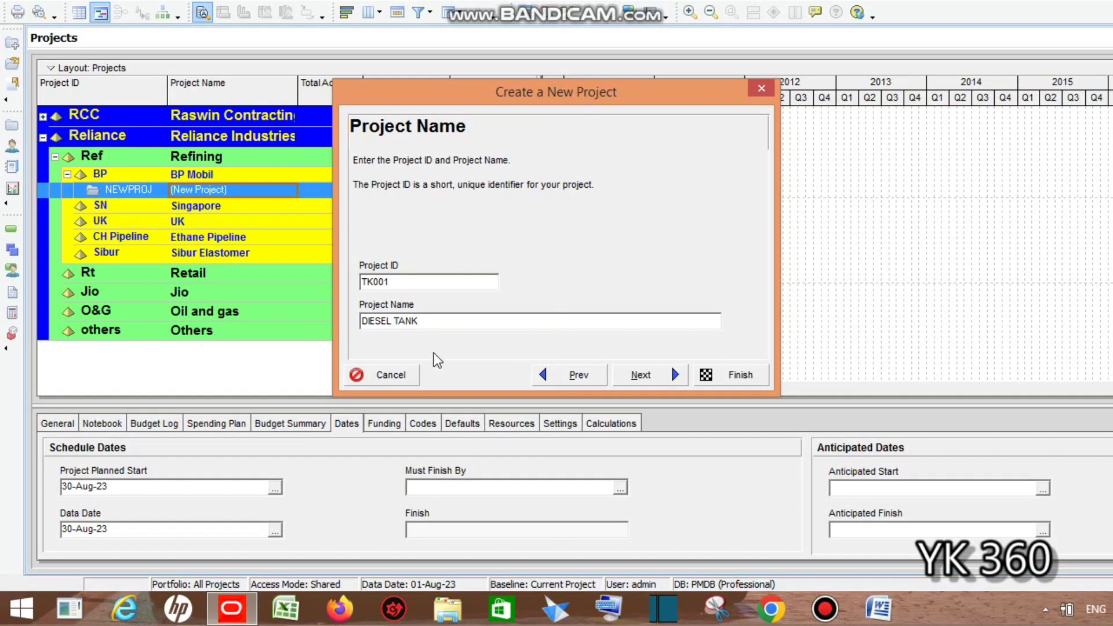
Set the project's planned start date to 01-Sep-23
{"action": "left_click", "coordinate": [640, 375]}
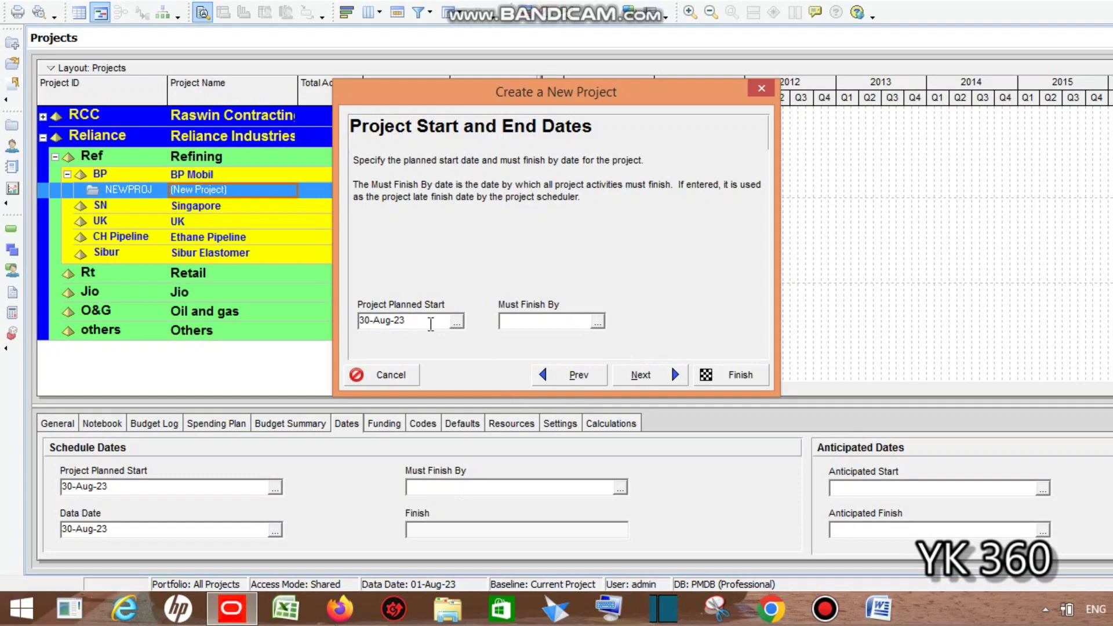
{"action": "left_click", "coordinate": [456, 323]}
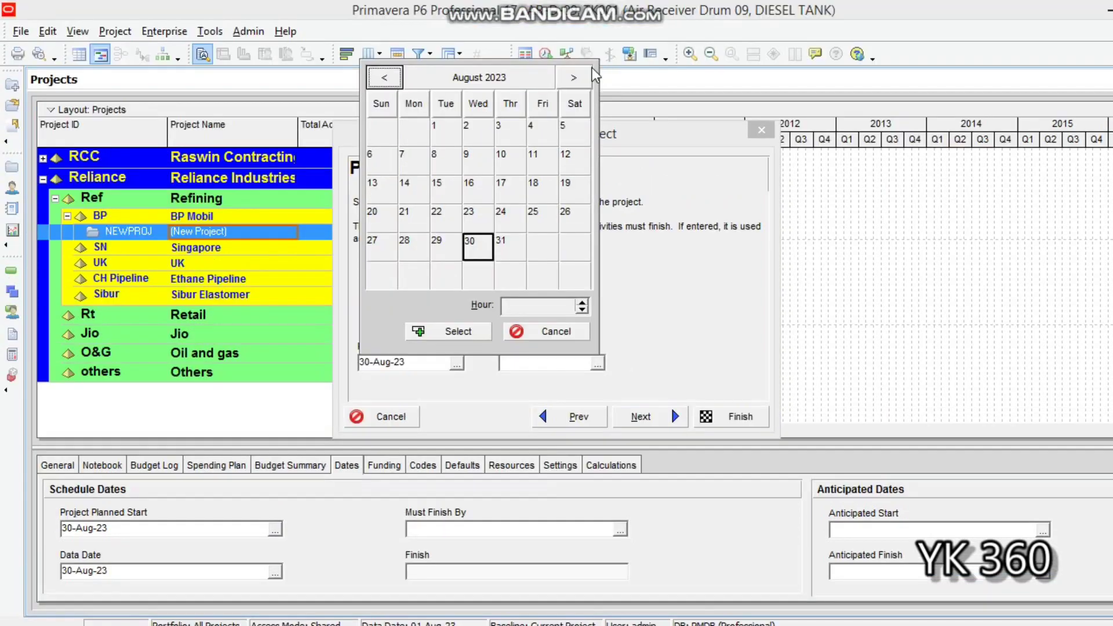
{"action": "left_click", "coordinate": [573, 77]}
{"action": "left_click", "coordinate": [541, 129]}
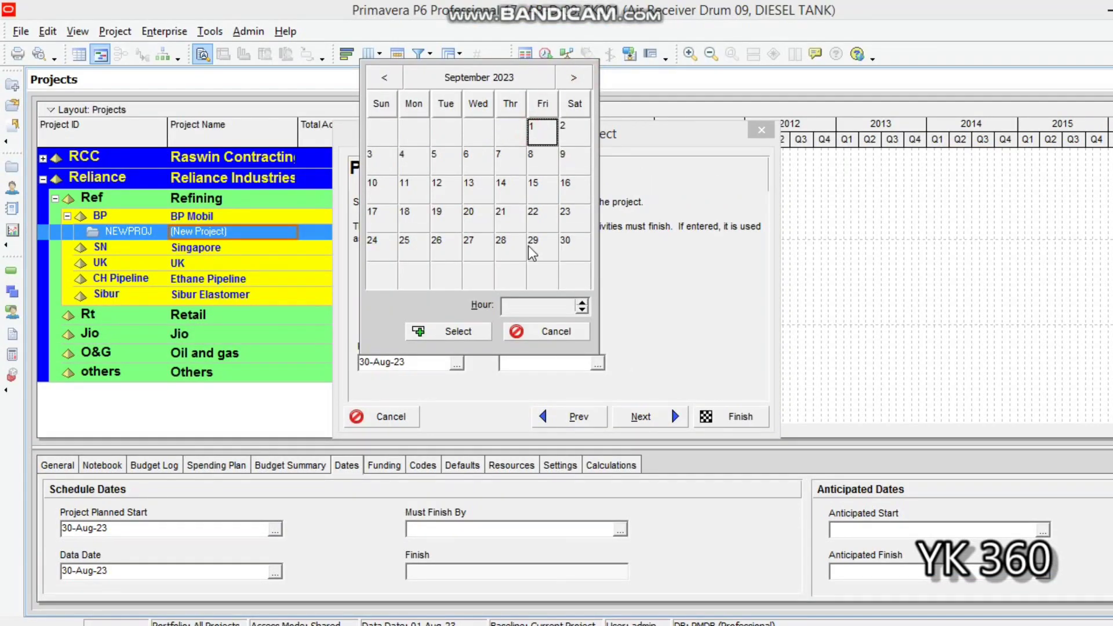
{"action": "left_click", "coordinate": [459, 331]}
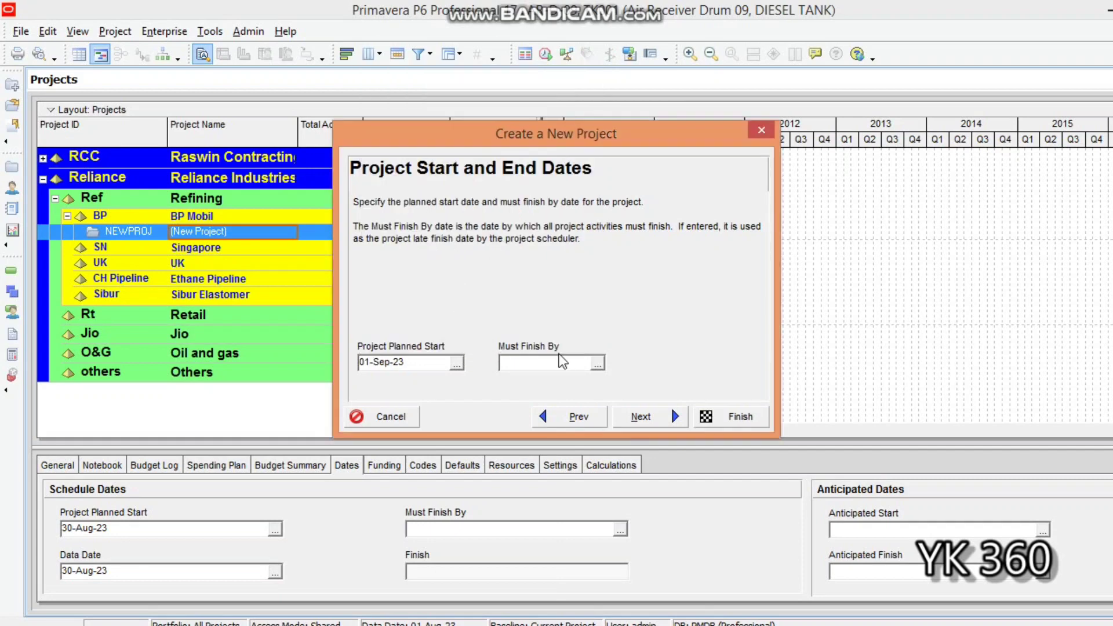
Set the Must Finish By date to 30-Sep-24
{"action": "left_click", "coordinate": [597, 365]}
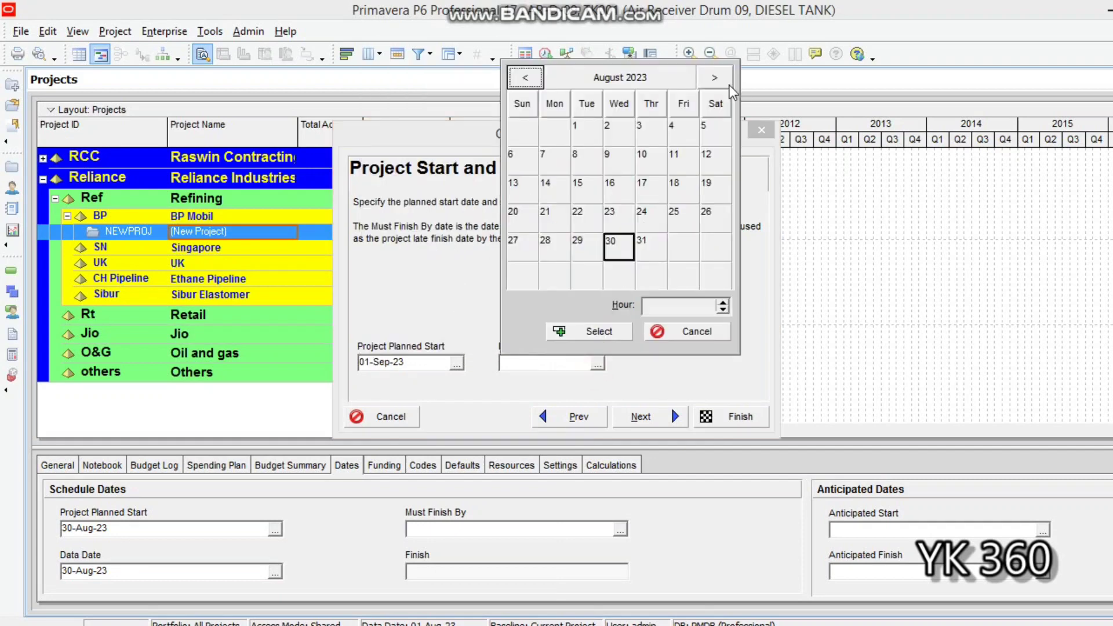
{"action": "left_click", "coordinate": [712, 78]}
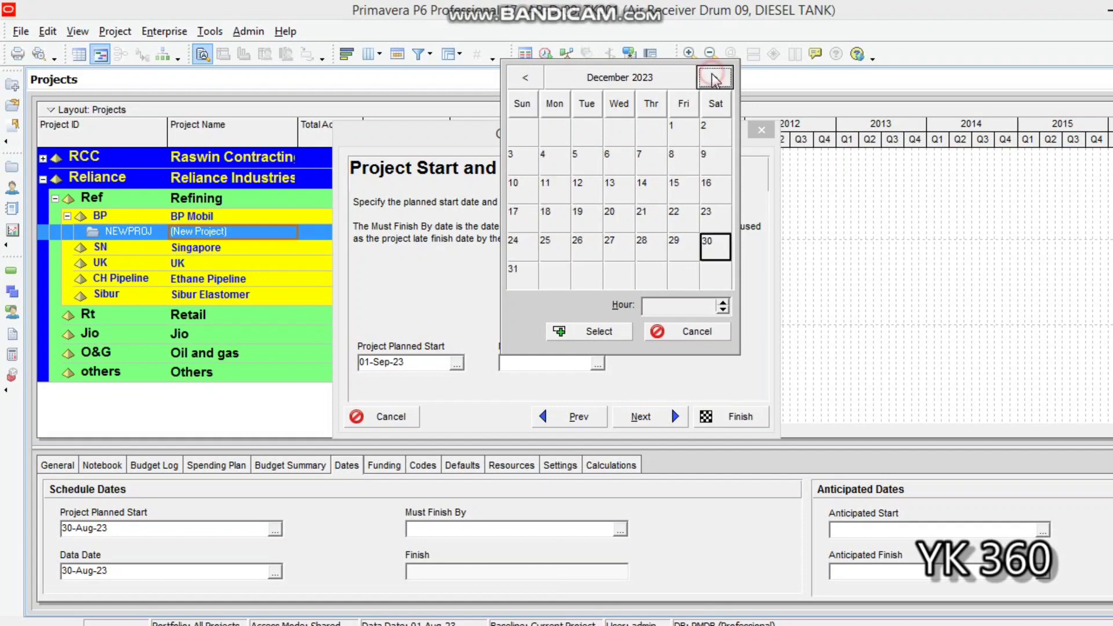
{"action": "left_click", "coordinate": [711, 79]}
{"action": "left_click", "coordinate": [713, 79]}
{"action": "left_click", "coordinate": [713, 78]}
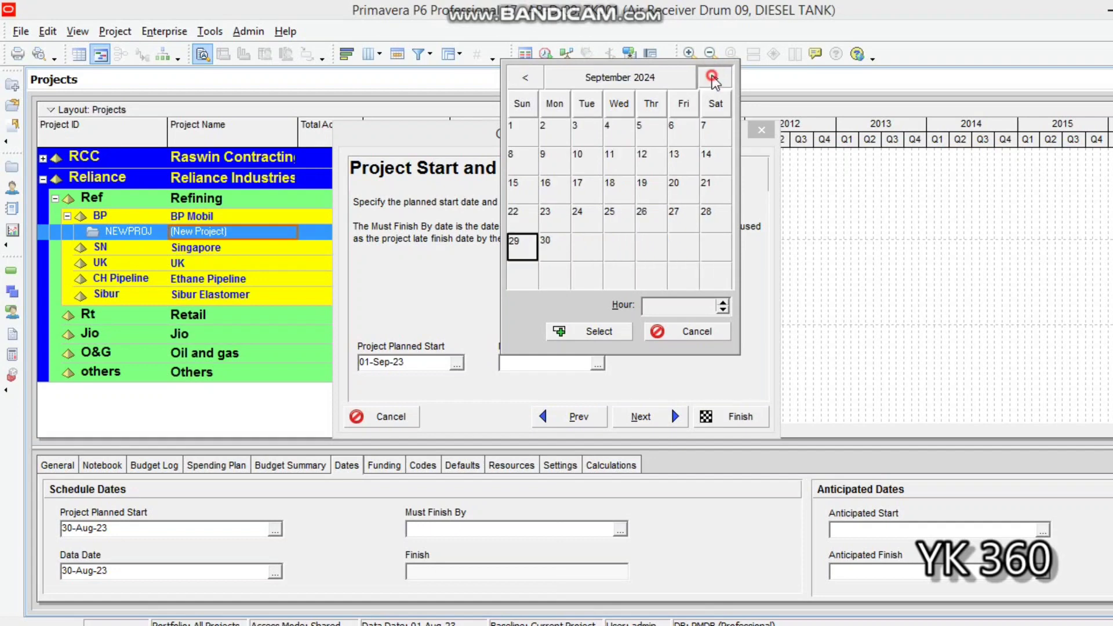
{"action": "left_click", "coordinate": [714, 79]}
{"action": "left_click", "coordinate": [524, 78]}
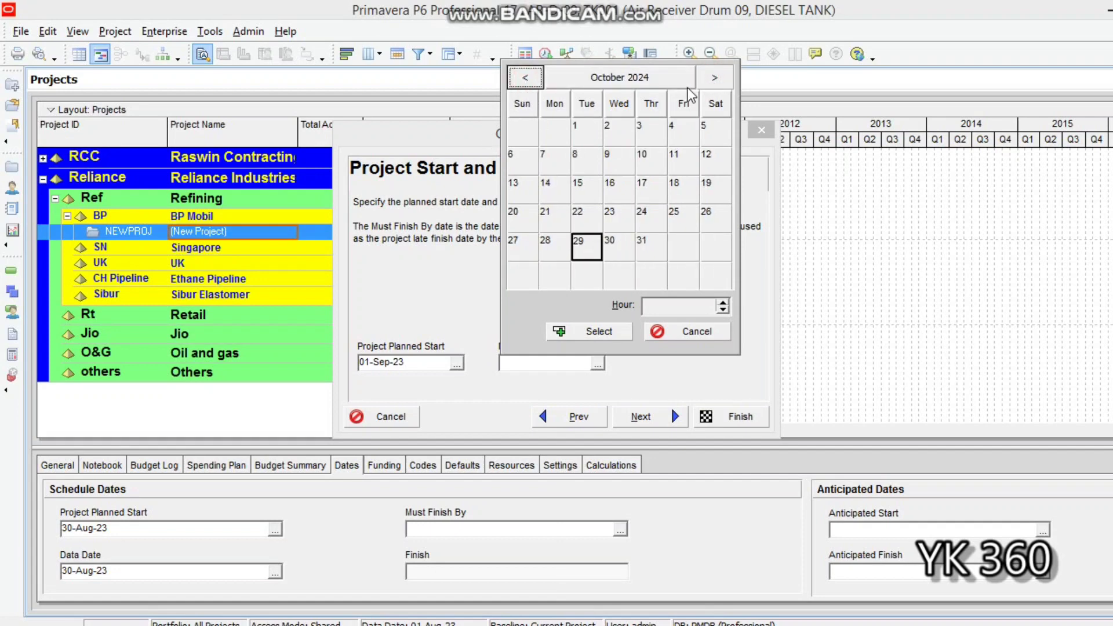
{"action": "left_click", "coordinate": [525, 78]}
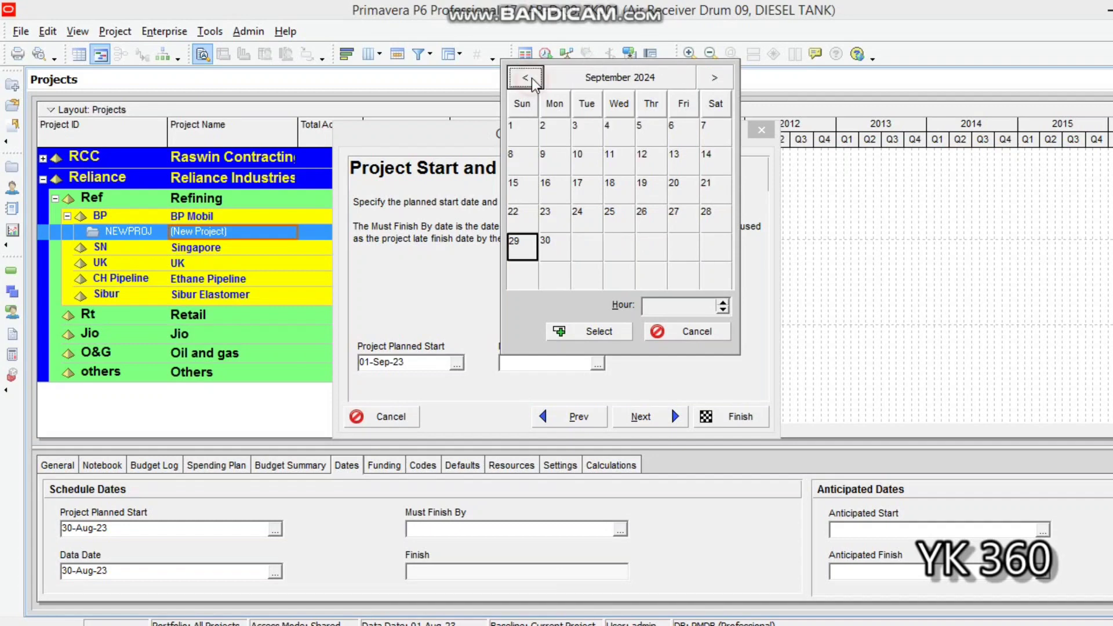
{"action": "left_click", "coordinate": [545, 241]}
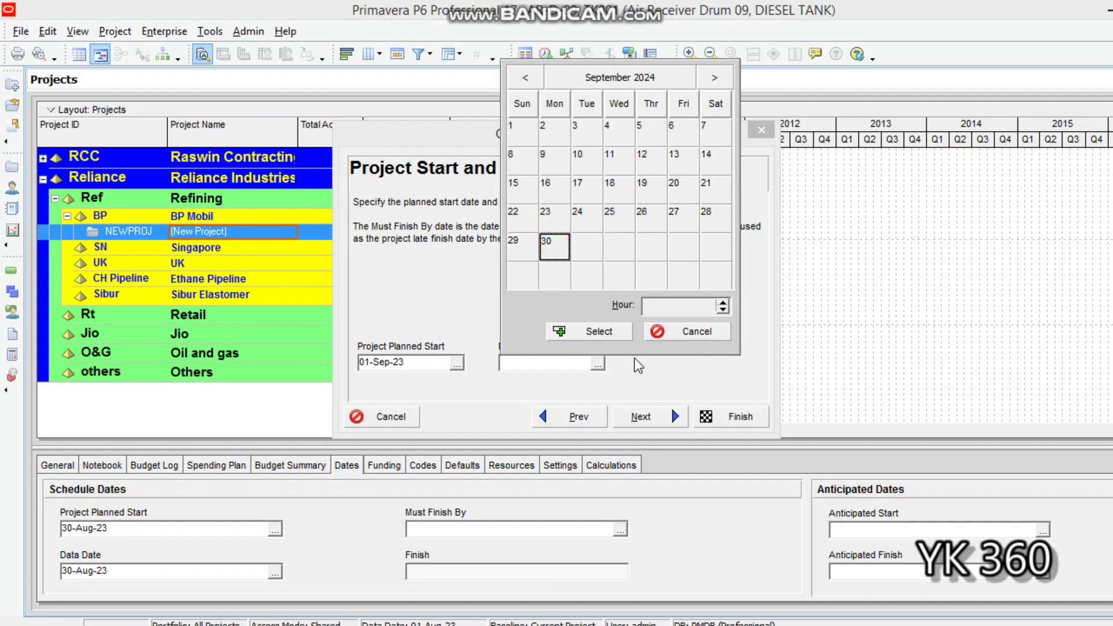
{"action": "left_click", "coordinate": [591, 331]}
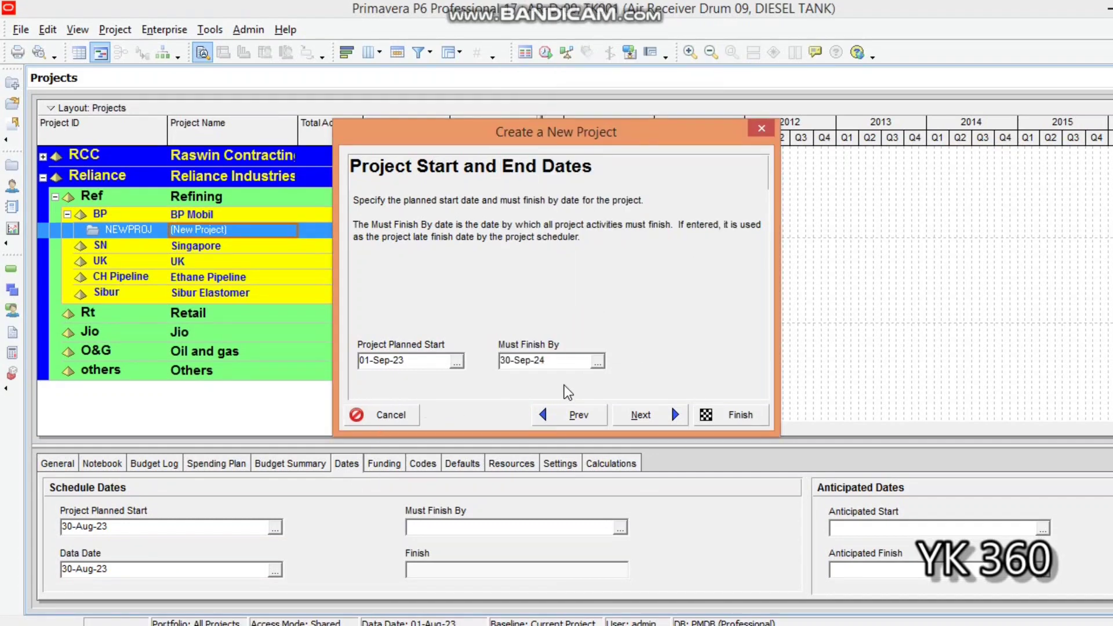
{"action": "left_click", "coordinate": [639, 421]}
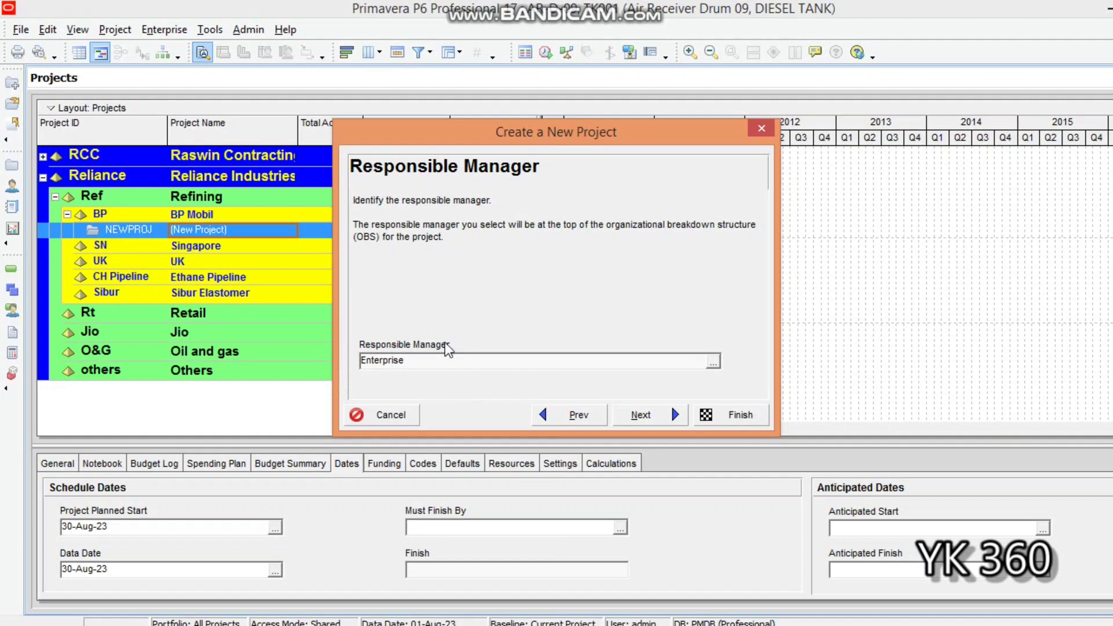
Finish the wizard with Enterprise as the responsible manager to create TK001
{"action": "left_click", "coordinate": [711, 417]}
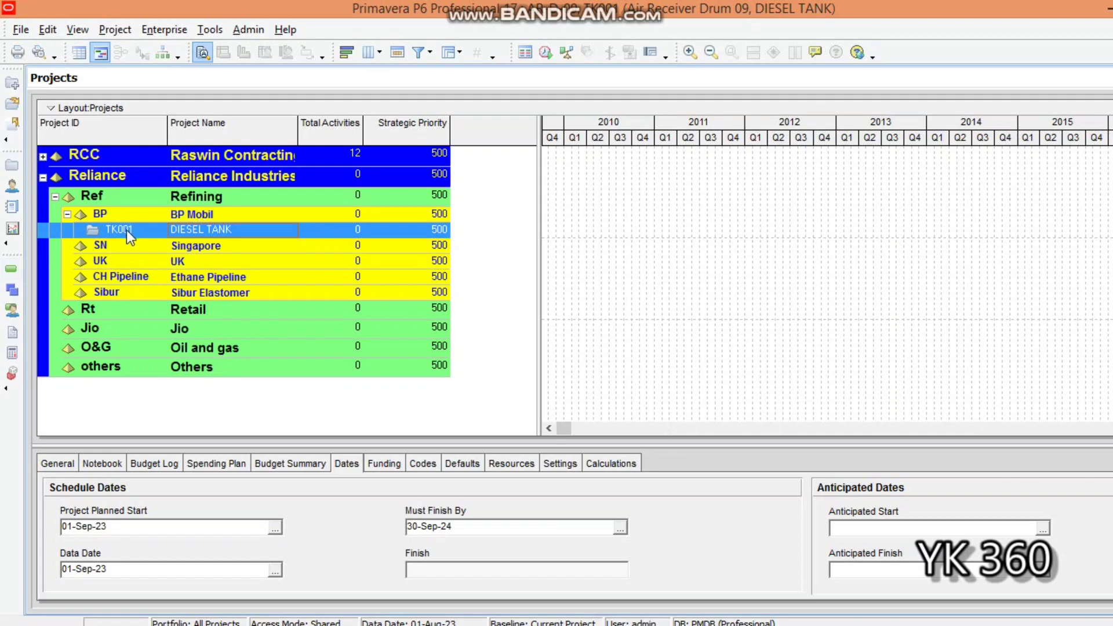
{"action": "left_click", "coordinate": [91, 214]}
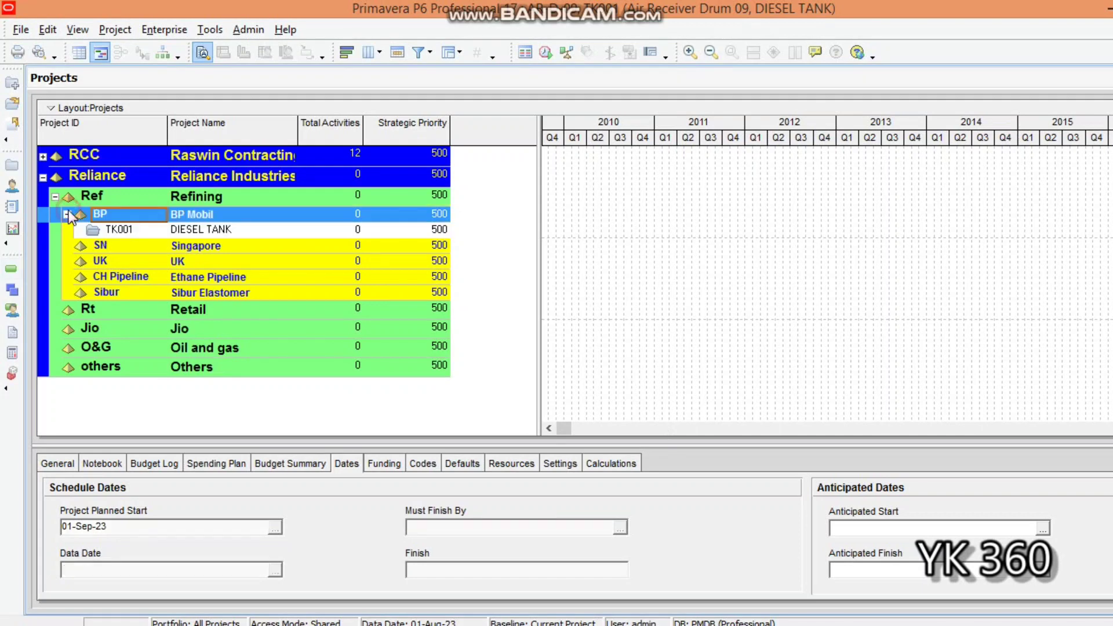
{"action": "left_click", "coordinate": [100, 229]}
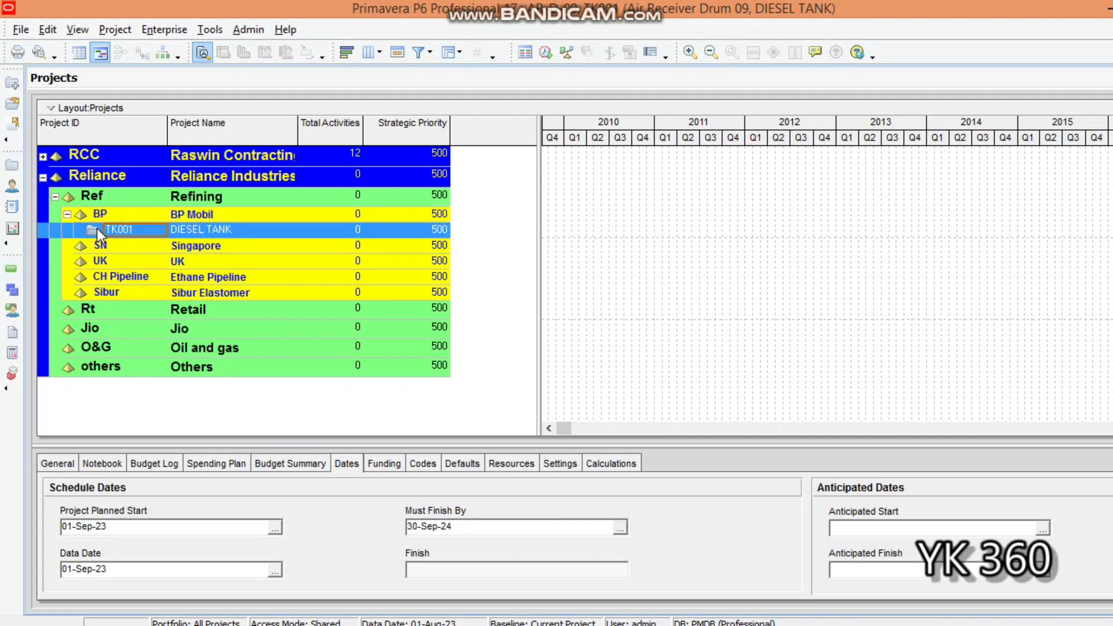